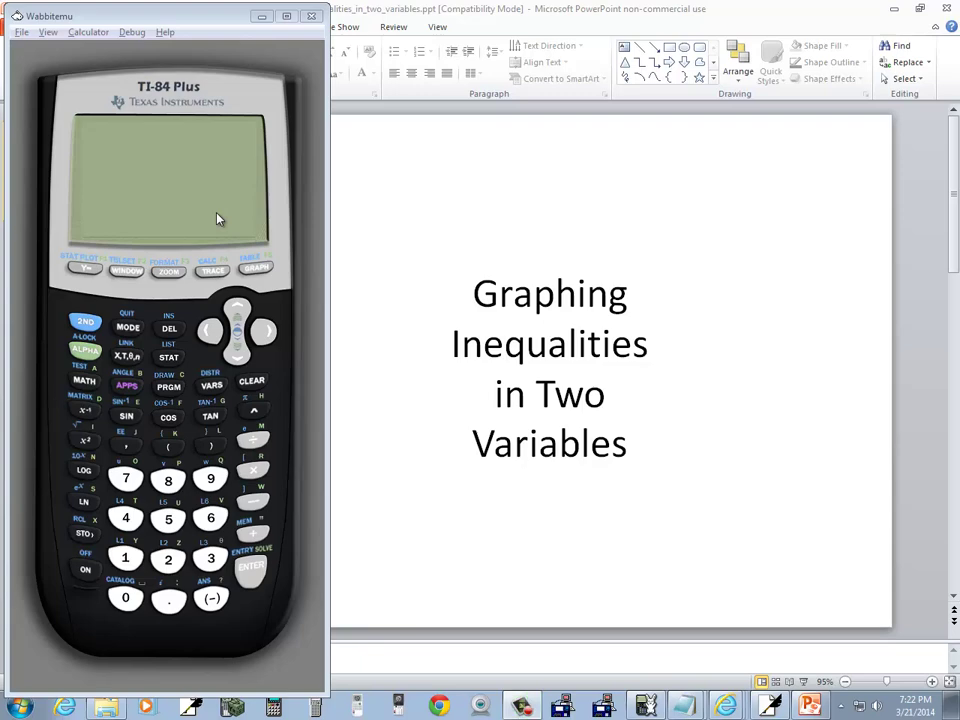
Step: Switch from the PowerPoint title slide to the blank Free Notes page
{"action": "key", "text": "alt+Tab"}
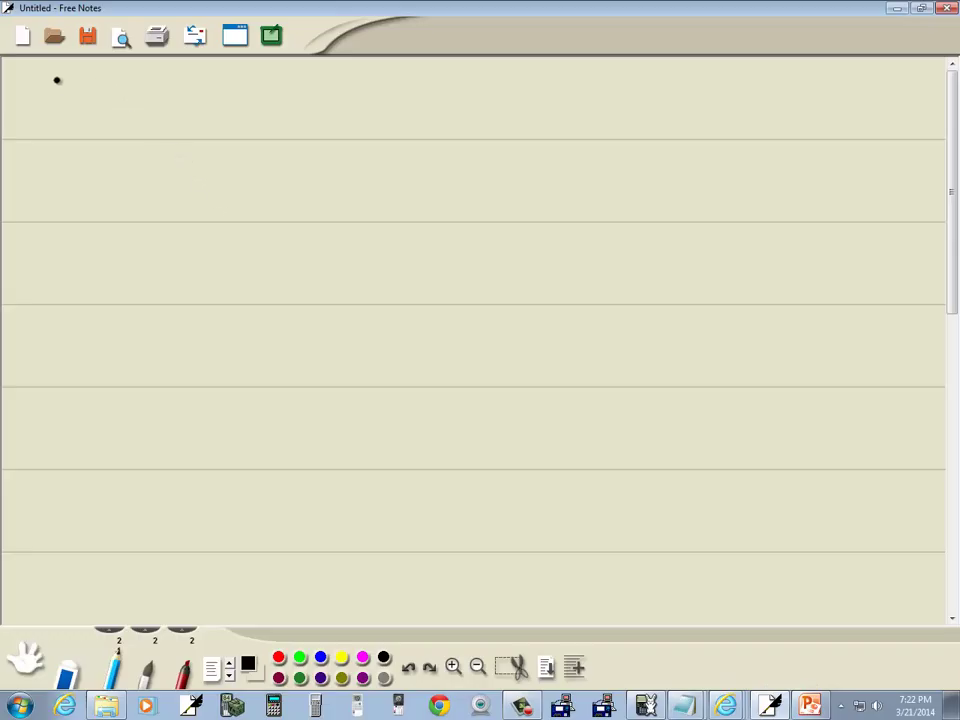
Step: Handwrite the '> or ≥' and '< or ≤' shading rules with hatched squares, and box them
{"action": "mouse_move", "coordinate": [55, 78]}
{"action": "left_mouse_down"}
{"action": "mouse_move", "coordinate": [58, 100]}
{"action": "mouse_move", "coordinate": [108, 96]}
{"action": "mouse_move", "coordinate": [122, 84]}
{"action": "mouse_move", "coordinate": [165, 97]}
{"action": "left_mouse_up"}
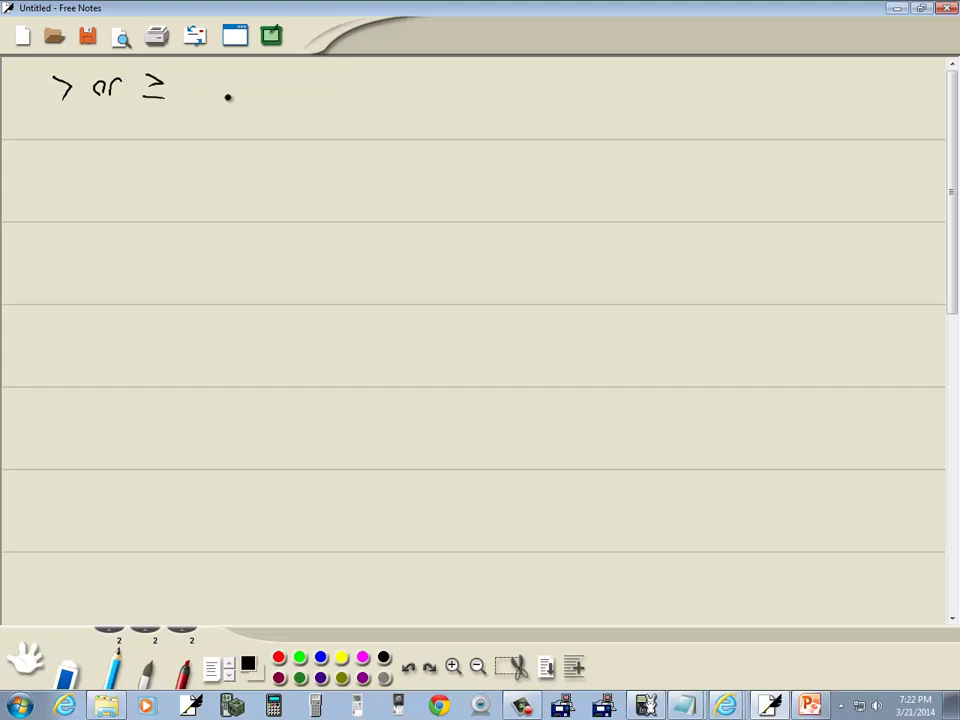
{"action": "mouse_move", "coordinate": [228, 97]}
{"action": "left_mouse_down"}
{"action": "mouse_move", "coordinate": [257, 66]}
{"action": "mouse_move", "coordinate": [227, 97]}
{"action": "mouse_move", "coordinate": [257, 97]}
{"action": "mouse_move", "coordinate": [252, 78]}
{"action": "left_mouse_up"}
{"action": "mouse_move", "coordinate": [62, 128]}
{"action": "left_mouse_down"}
{"action": "mouse_move", "coordinate": [60, 146]}
{"action": "mouse_move", "coordinate": [106, 132]}
{"action": "mouse_move", "coordinate": [152, 147]}
{"action": "left_mouse_up"}
{"action": "mouse_move", "coordinate": [229, 146]}
{"action": "left_mouse_down"}
{"action": "mouse_move", "coordinate": [231, 119]}
{"action": "mouse_move", "coordinate": [268, 146]}
{"action": "mouse_move", "coordinate": [229, 146]}
{"action": "mouse_move", "coordinate": [264, 144]}
{"action": "mouse_move", "coordinate": [256, 144]}
{"action": "left_mouse_up"}
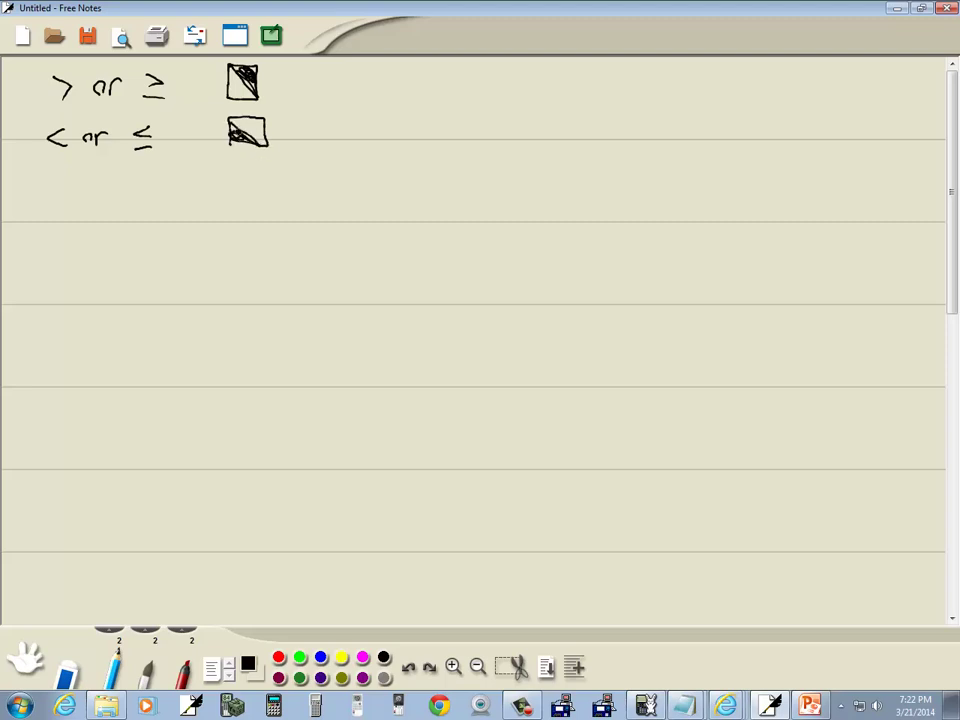
{"action": "mouse_move", "coordinate": [25, 175]}
{"action": "left_mouse_down"}
{"action": "mouse_move", "coordinate": [283, 170]}
{"action": "mouse_move", "coordinate": [308, 158]}
{"action": "mouse_move", "coordinate": [291, 64]}
{"action": "left_mouse_up"}
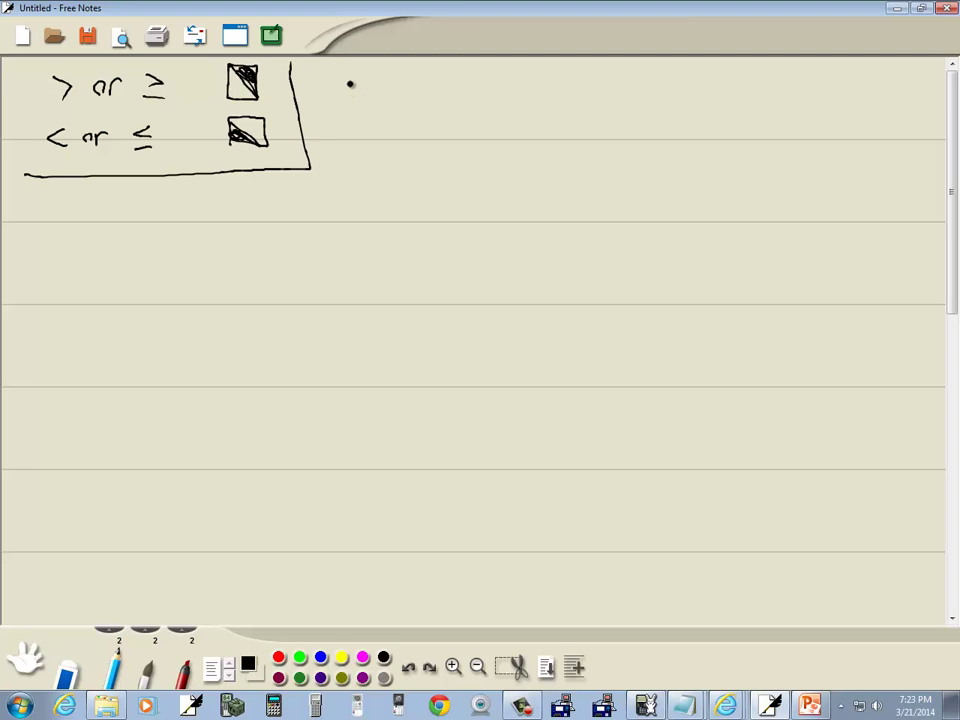
Step: Write the rule '< or >: DOTTED' to the right of the shading box
{"action": "mouse_move", "coordinate": [356, 76]}
{"action": "left_mouse_down"}
{"action": "mouse_move", "coordinate": [356, 90]}
{"action": "mouse_move", "coordinate": [418, 82]}
{"action": "mouse_move", "coordinate": [430, 92]}
{"action": "left_mouse_up"}
{"action": "left_click", "coordinate": [459, 79]}
{"action": "left_click", "coordinate": [460, 90]}
{"action": "left_click_drag", "start_coordinate": [489, 77], "coordinate": [491, 91]}
{"action": "left_click_drag", "start_coordinate": [504, 80], "coordinate": [503, 81]}
{"action": "left_click_drag", "start_coordinate": [512, 76], "coordinate": [513, 90]}
{"action": "left_click_drag", "start_coordinate": [509, 80], "coordinate": [549, 80]}
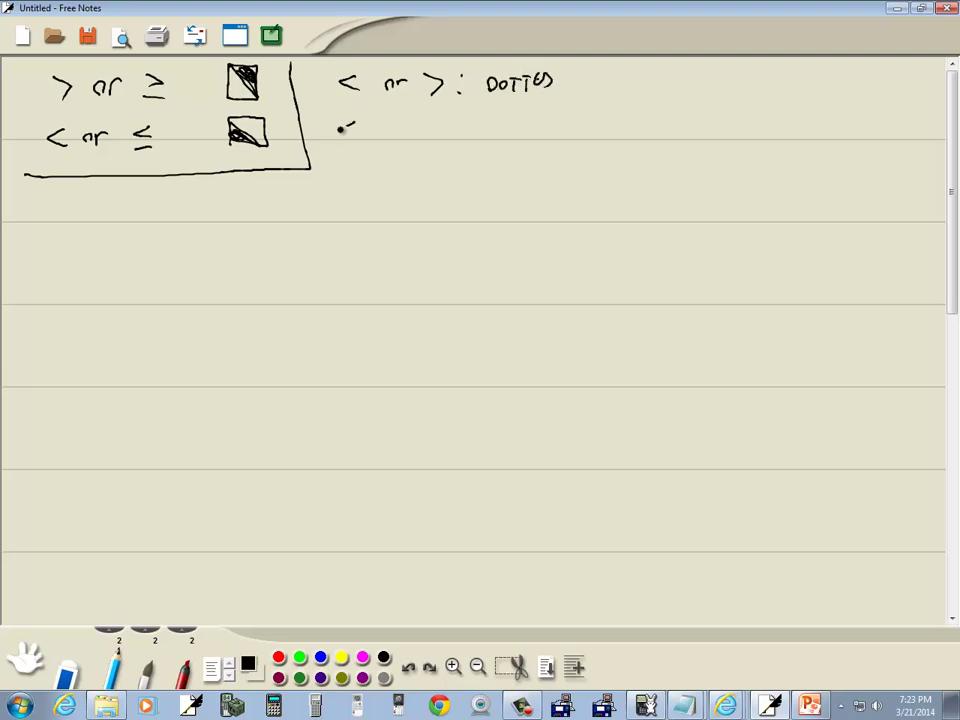
Step: Write '≤ or ≥: SOLID' below it and box both line-style rules
{"action": "left_click_drag", "start_coordinate": [356, 126], "coordinate": [356, 139]}
{"action": "mouse_move", "coordinate": [341, 142]}
{"action": "left_mouse_down"}
{"action": "mouse_move", "coordinate": [388, 132]}
{"action": "mouse_move", "coordinate": [391, 140]}
{"action": "left_mouse_up"}
{"action": "mouse_move", "coordinate": [393, 140]}
{"action": "left_mouse_down"}
{"action": "mouse_move", "coordinate": [441, 131]}
{"action": "mouse_move", "coordinate": [426, 138]}
{"action": "left_mouse_up"}
{"action": "left_click_drag", "start_coordinate": [427, 143], "coordinate": [541, 130]}
{"action": "left_click", "coordinate": [459, 127]}
{"action": "left_click", "coordinate": [460, 138]}
{"action": "mouse_move", "coordinate": [313, 166]}
{"action": "left_mouse_down"}
{"action": "mouse_move", "coordinate": [583, 168]}
{"action": "mouse_move", "coordinate": [591, 63]}
{"action": "left_mouse_up"}
Step: Read problem 1 from slide 2 and write '1. y > 3x − 1' below the rules
{"action": "key", "text": "alt+Tab"}
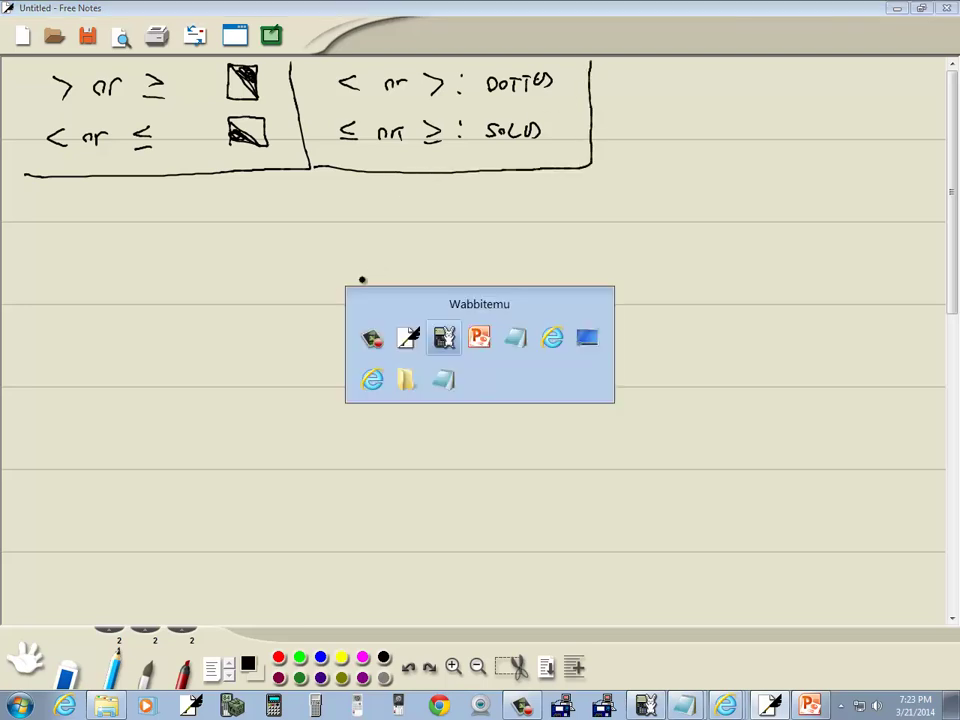
{"action": "key", "text": "alt+Tab"}
{"action": "left_click", "coordinate": [118, 268]}
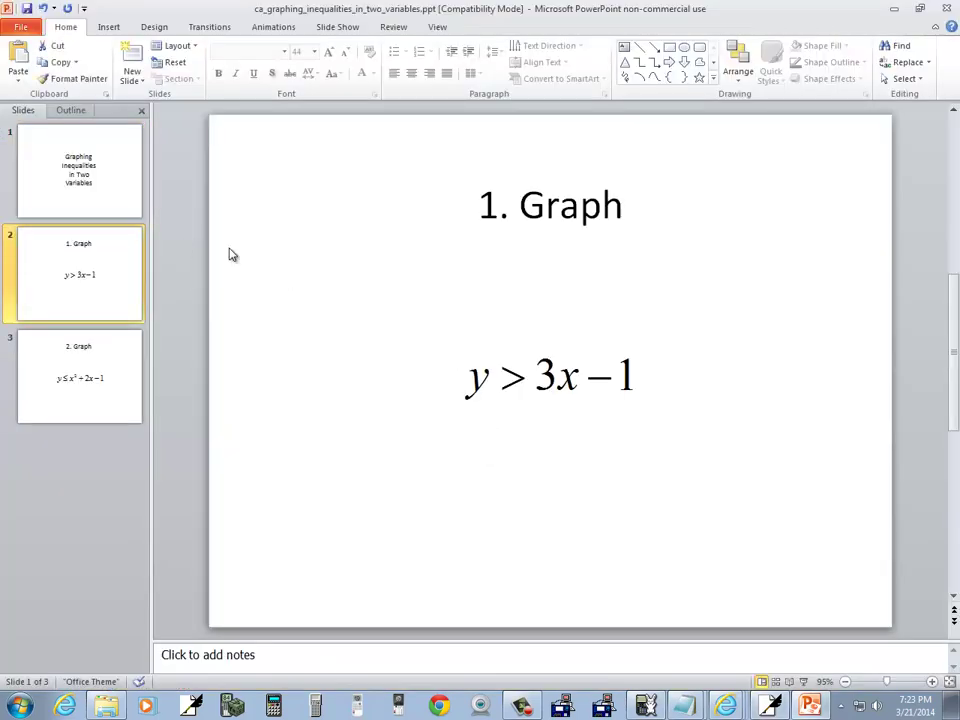
{"action": "key", "text": "alt+Tab"}
{"action": "left_click_drag", "start_coordinate": [63, 209], "coordinate": [61, 240]}
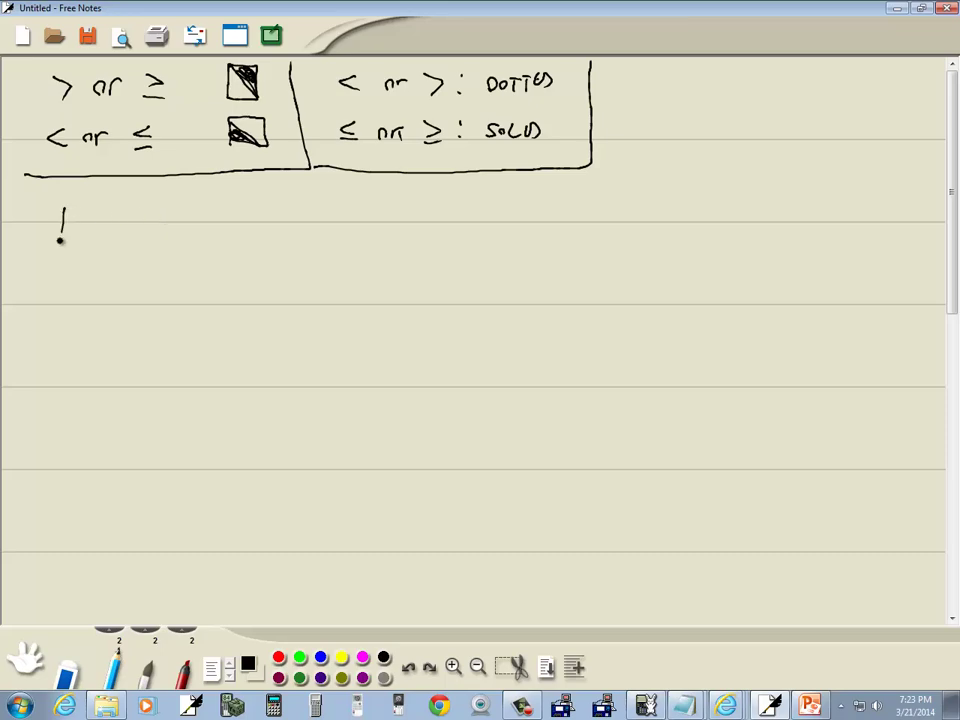
{"action": "key", "text": "alt+Tab"}
{"action": "key", "text": "alt+Tab"}
{"action": "mouse_move", "coordinate": [116, 276]}
{"action": "left_mouse_down"}
{"action": "mouse_move", "coordinate": [133, 238]}
{"action": "mouse_move", "coordinate": [128, 250]}
{"action": "mouse_move", "coordinate": [212, 252]}
{"action": "mouse_move", "coordinate": [200, 252]}
{"action": "left_mouse_up"}
{"action": "key", "text": "alt+Tab"}
{"action": "key", "text": "alt+Tab"}
{"action": "left_click_drag", "start_coordinate": [222, 243], "coordinate": [245, 256]}
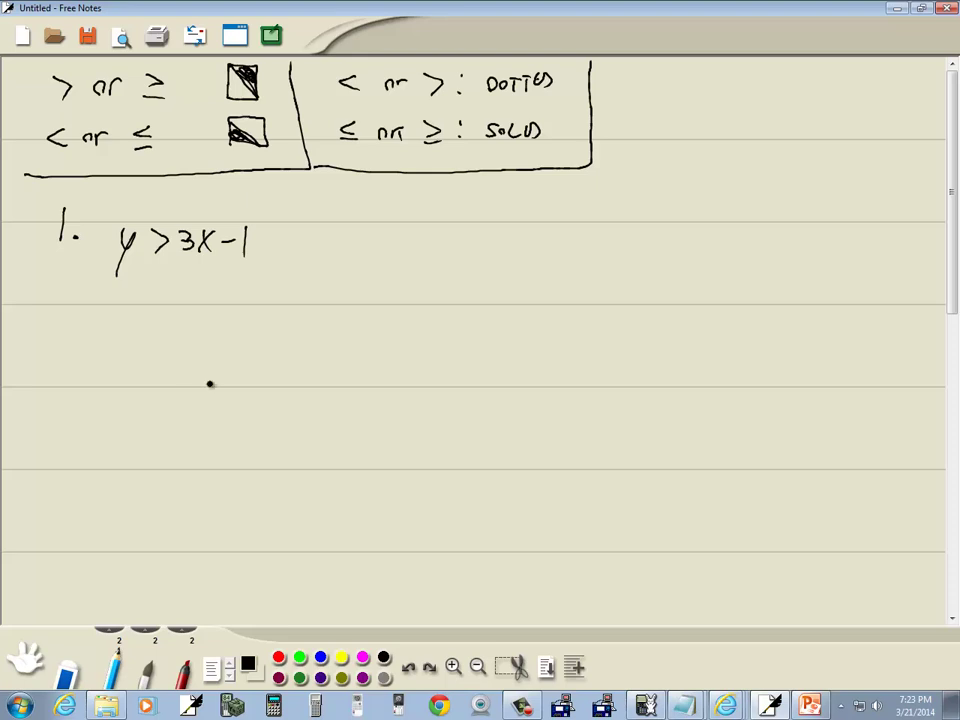
Step: Move Wabbitemu beside the notes, turn it on, and clear the old Y1 and Y2
{"action": "key", "text": "alt+Tab"}
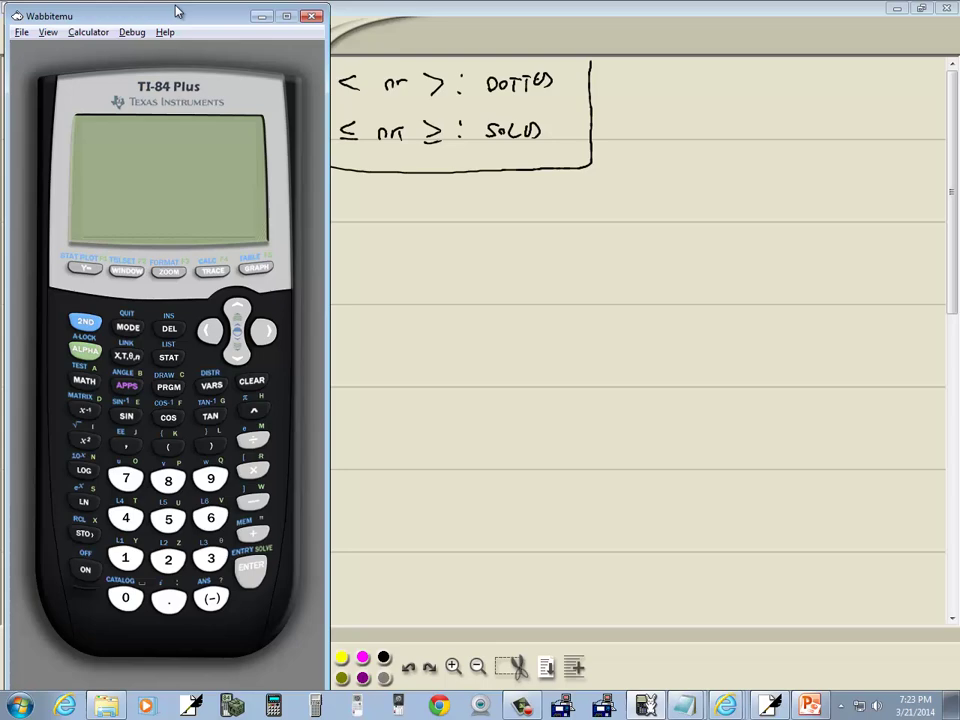
{"action": "left_click_drag", "start_coordinate": [180, 16], "coordinate": [762, 36]}
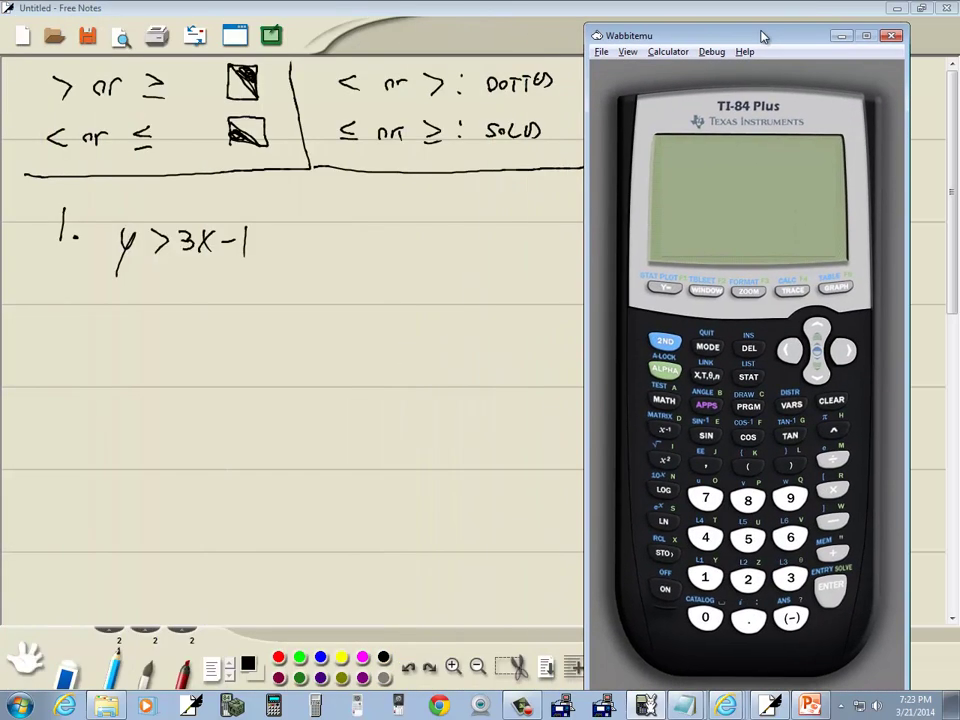
{"action": "left_click", "coordinate": [666, 591]}
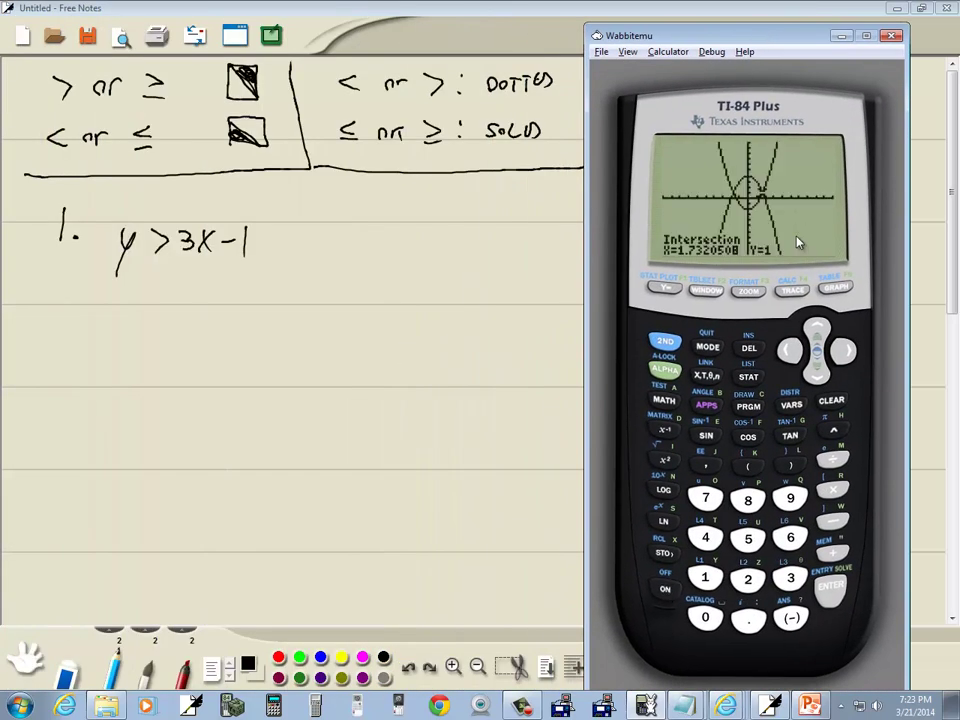
{"action": "left_click", "coordinate": [662, 289]}
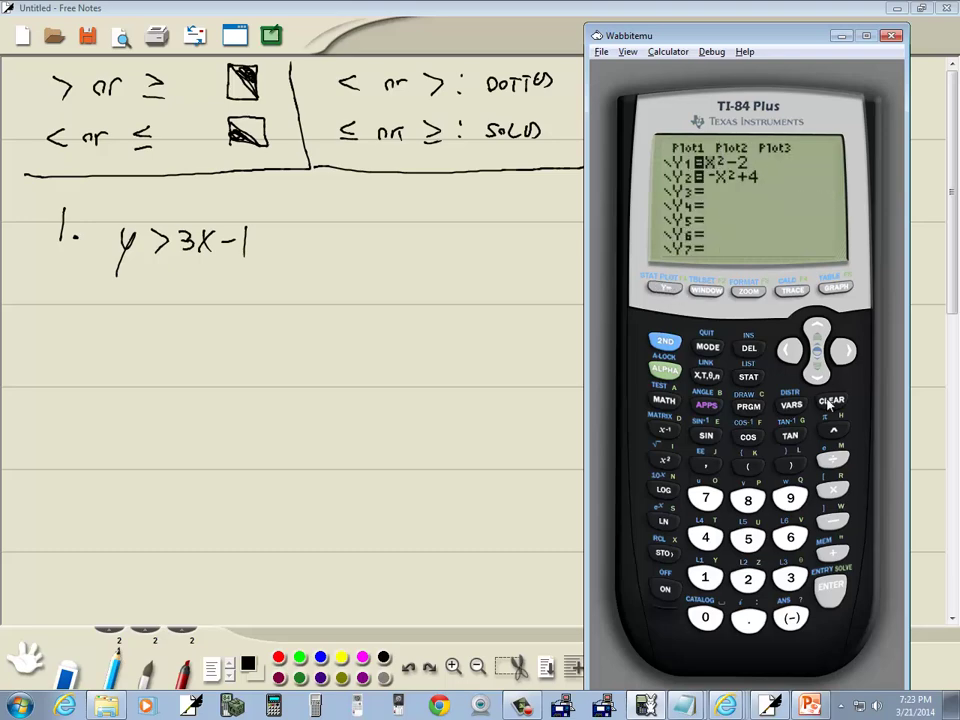
{"action": "left_click", "coordinate": [831, 400]}
{"action": "left_click", "coordinate": [818, 372]}
{"action": "left_click", "coordinate": [831, 400]}
{"action": "left_click", "coordinate": [816, 331]}
Step: Enter Y1 = 3X−1, set its shade-above style, and graph it
{"action": "left_click", "coordinate": [790, 578]}
{"action": "left_click", "coordinate": [706, 375]}
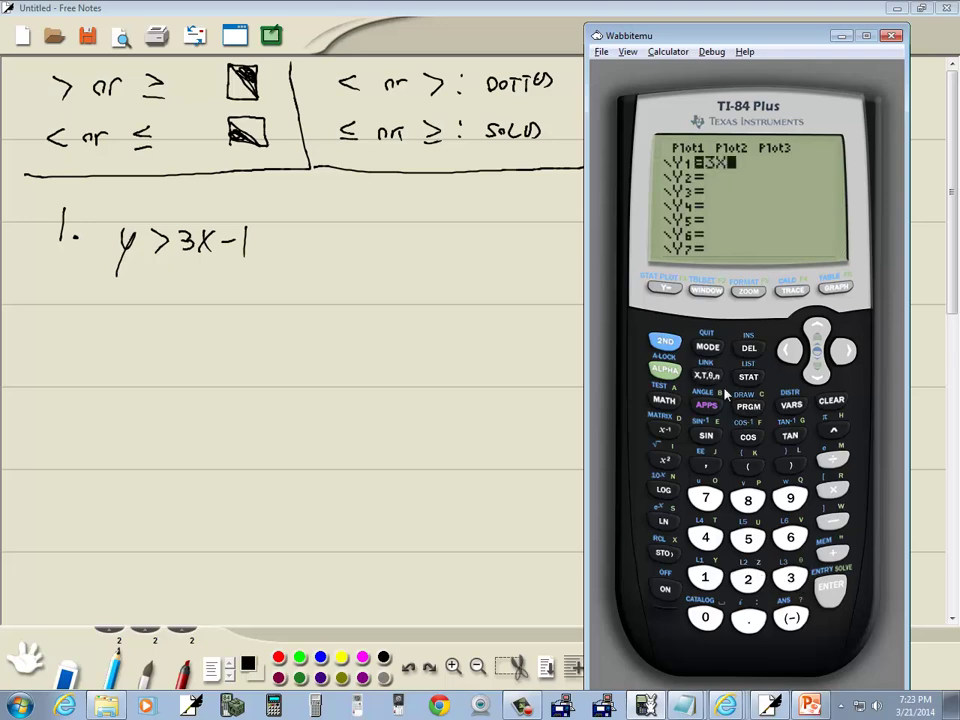
{"action": "left_click", "coordinate": [828, 522]}
{"action": "type", "text": "1"}
{"action": "left_click", "coordinate": [793, 356]}
{"action": "left_click", "coordinate": [793, 356]}
{"action": "left_click", "coordinate": [793, 356]}
{"action": "left_click", "coordinate": [793, 356]}
{"action": "left_click", "coordinate": [836, 289]}
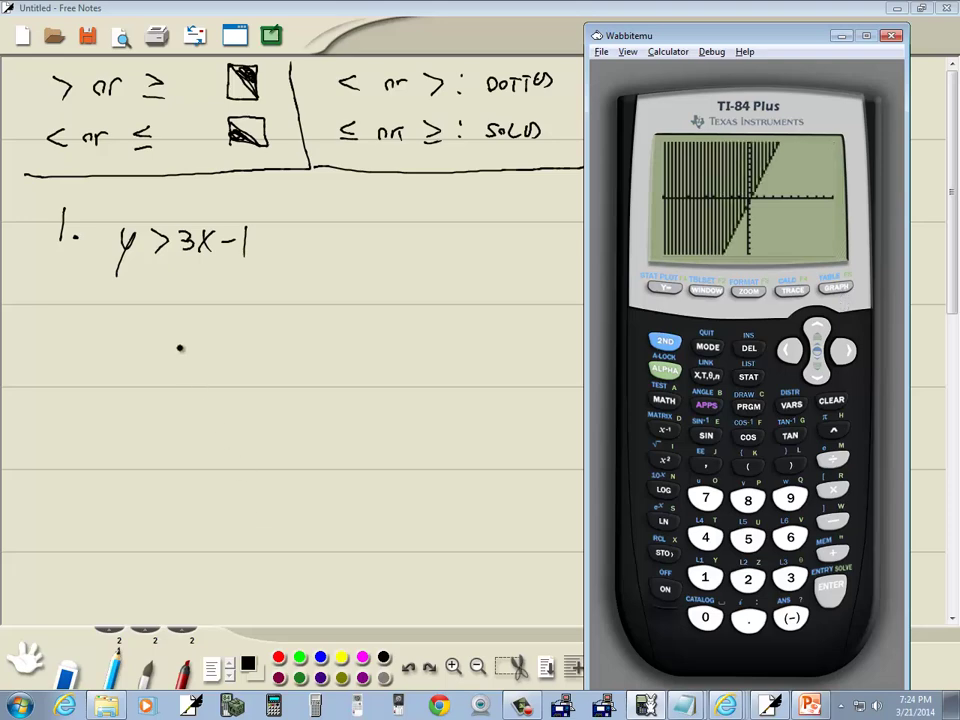
Step: Draw x and y axes below problem 1
{"action": "left_click", "coordinate": [178, 312]}
{"action": "left_click_drag", "start_coordinate": [178, 297], "coordinate": [176, 435]}
{"action": "left_click_drag", "start_coordinate": [71, 373], "coordinate": [269, 373]}
{"action": "key", "text": "alt+Tab"}
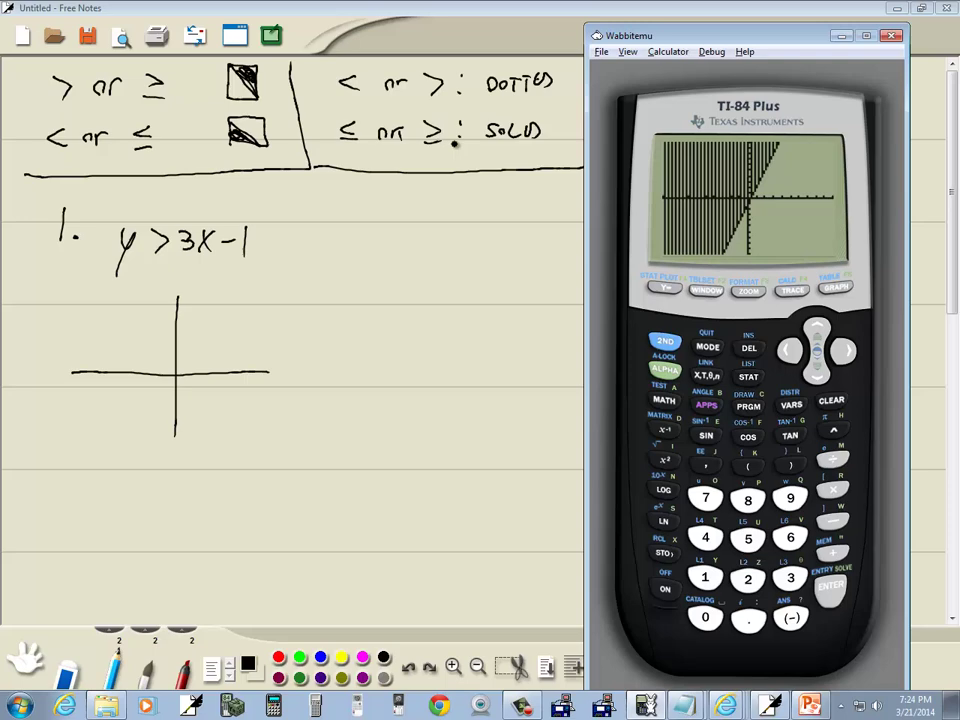
Step: Dot the boundary line y = 3x − 1 across the axes and shade the region above it
{"action": "left_click", "coordinate": [178, 389]}
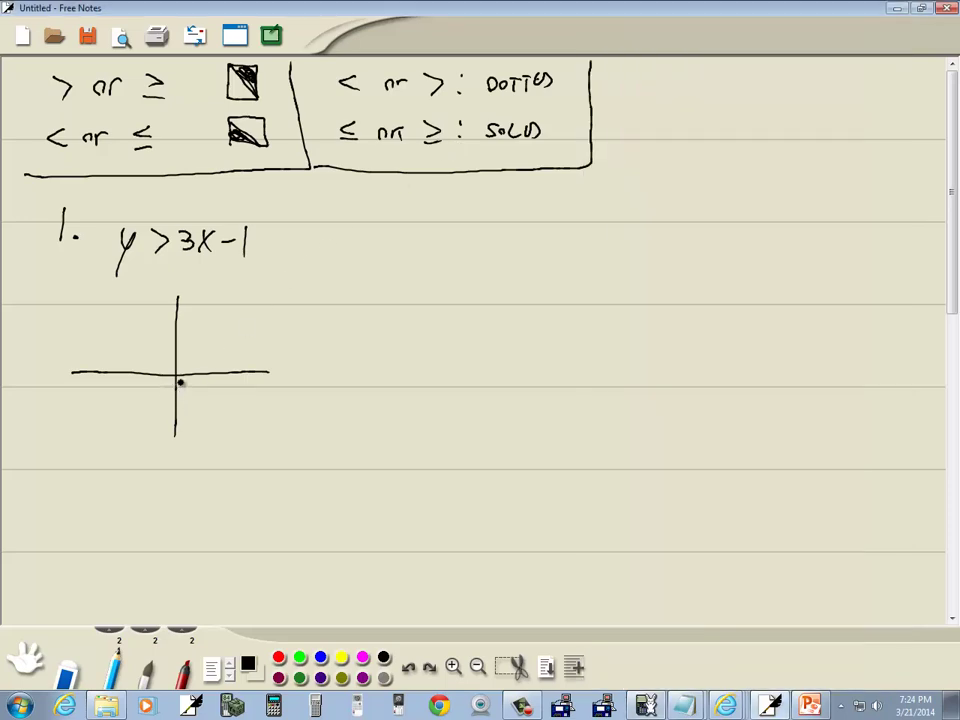
{"action": "left_click", "coordinate": [180, 380]}
{"action": "left_click", "coordinate": [186, 369]}
{"action": "left_click", "coordinate": [195, 356]}
{"action": "left_click", "coordinate": [205, 337]}
{"action": "left_click", "coordinate": [214, 318]}
{"action": "left_click", "coordinate": [219, 306]}
{"action": "left_click", "coordinate": [170, 400]}
{"action": "left_click", "coordinate": [164, 412]}
{"action": "left_click", "coordinate": [157, 428]}
{"action": "mouse_move", "coordinate": [139, 412]}
{"action": "left_mouse_down"}
{"action": "mouse_move", "coordinate": [110, 372]}
{"action": "mouse_move", "coordinate": [147, 399]}
{"action": "mouse_move", "coordinate": [125, 327]}
{"action": "mouse_move", "coordinate": [168, 362]}
{"action": "mouse_move", "coordinate": [182, 355]}
{"action": "mouse_move", "coordinate": [166, 297]}
{"action": "mouse_move", "coordinate": [197, 329]}
{"action": "mouse_move", "coordinate": [214, 302]}
{"action": "left_mouse_up"}
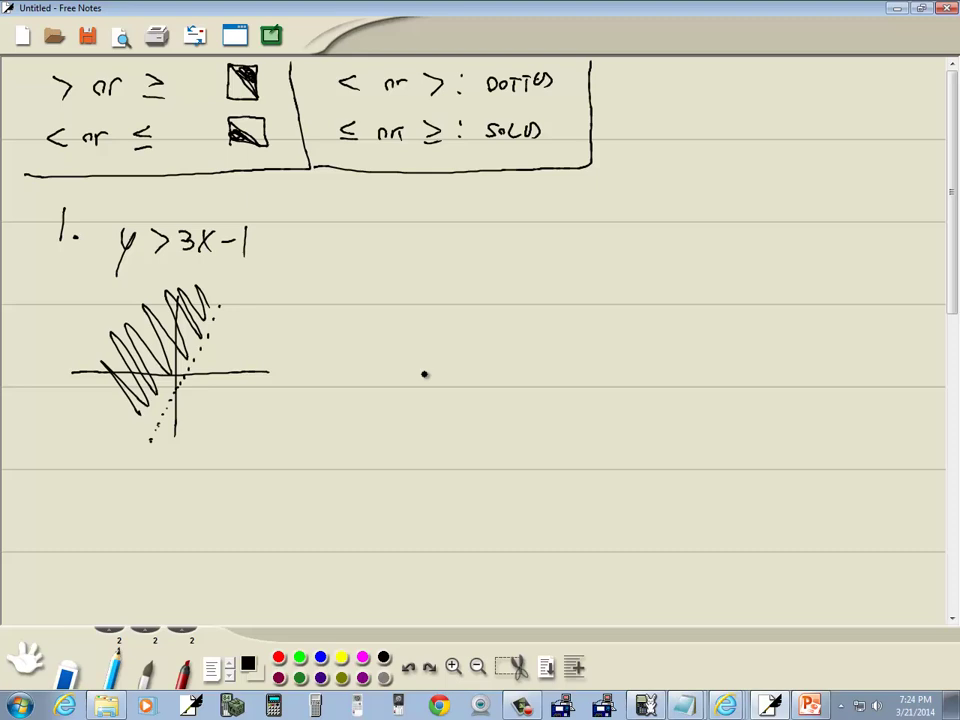
Step: Erase Y1 = 3X−1 from Wabbitemu's Y= list so every line is empty
{"action": "key", "text": "alt+Tab"}
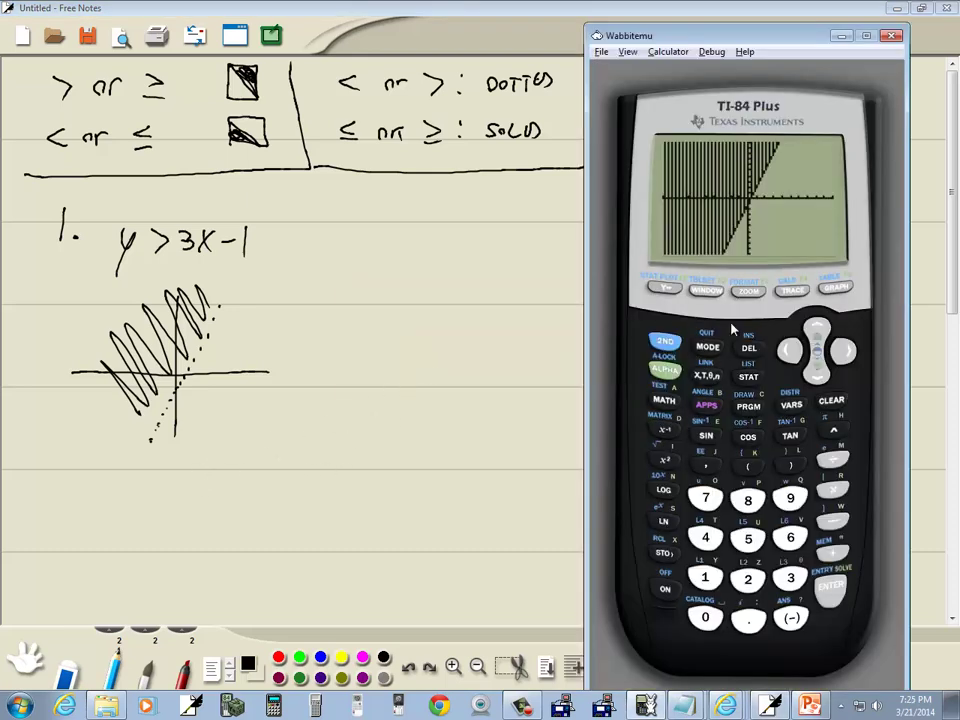
{"action": "left_click", "coordinate": [668, 289]}
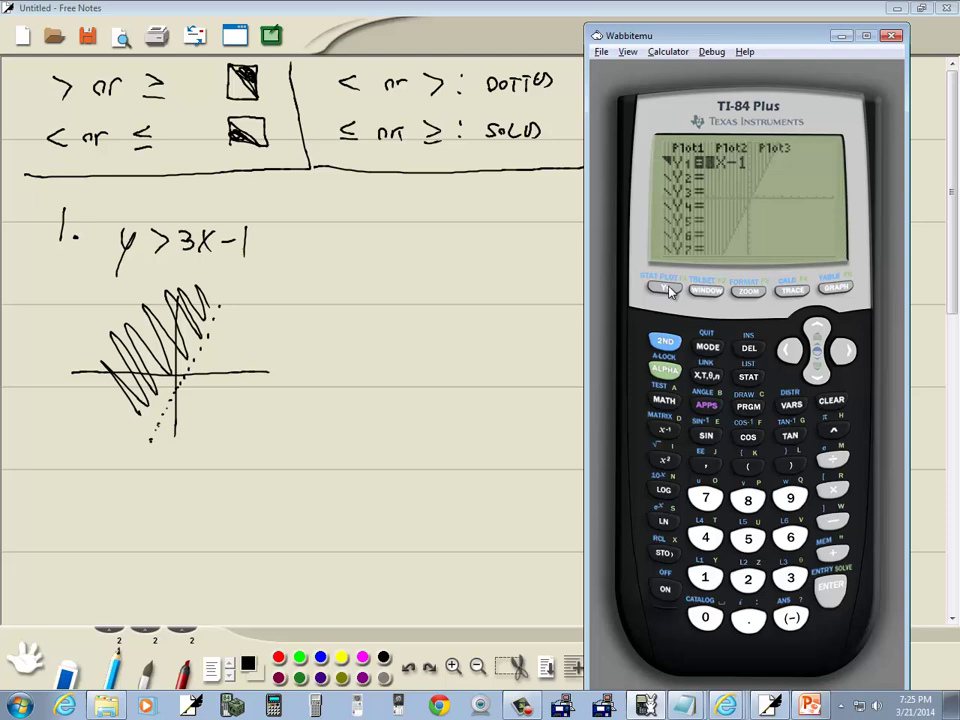
{"action": "left_click", "coordinate": [834, 401]}
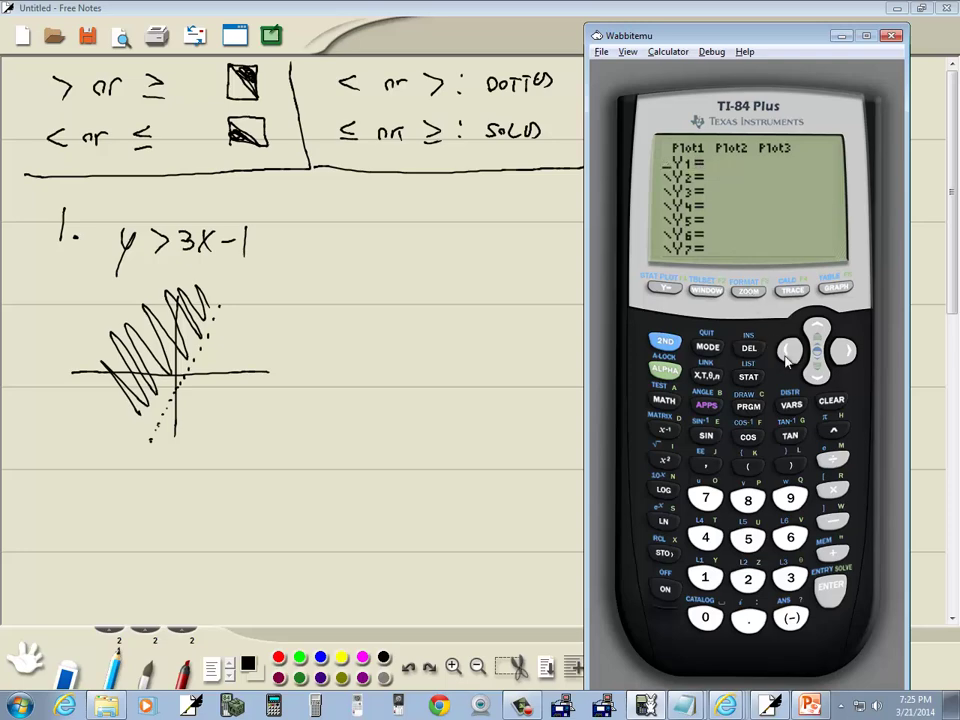
{"action": "left_click", "coordinate": [833, 592]}
Step: Bring up slide 3 in PowerPoint to read problem 2
{"action": "key", "text": "alt+Tab"}
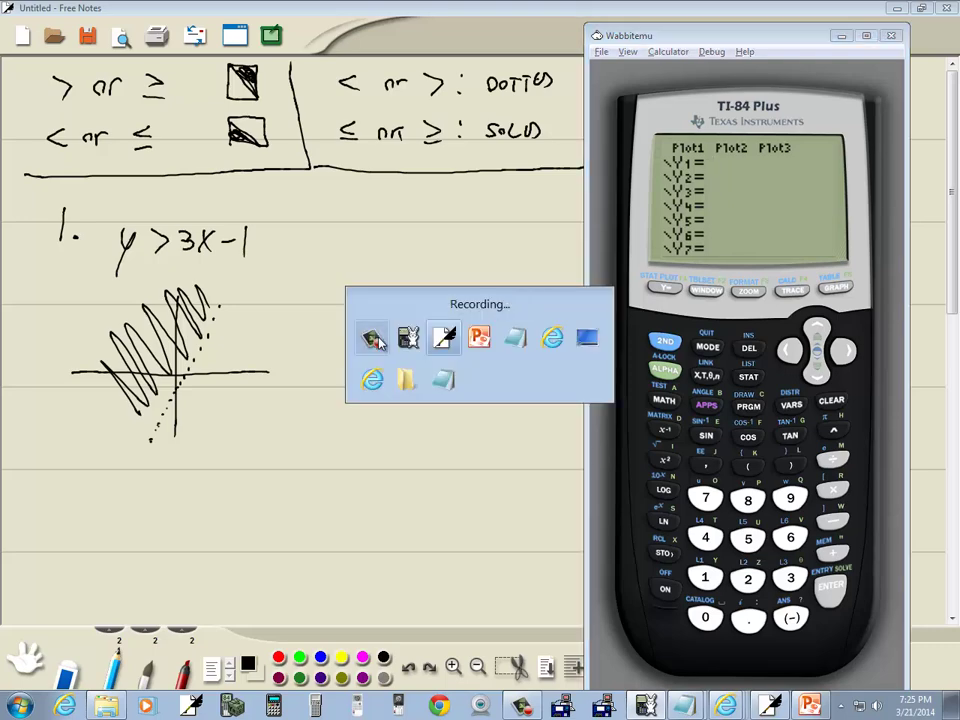
{"action": "left_click", "coordinate": [372, 340]}
{"action": "key", "text": "alt+Tab"}
{"action": "key", "text": "Tab"}
{"action": "key", "text": "Tab"}
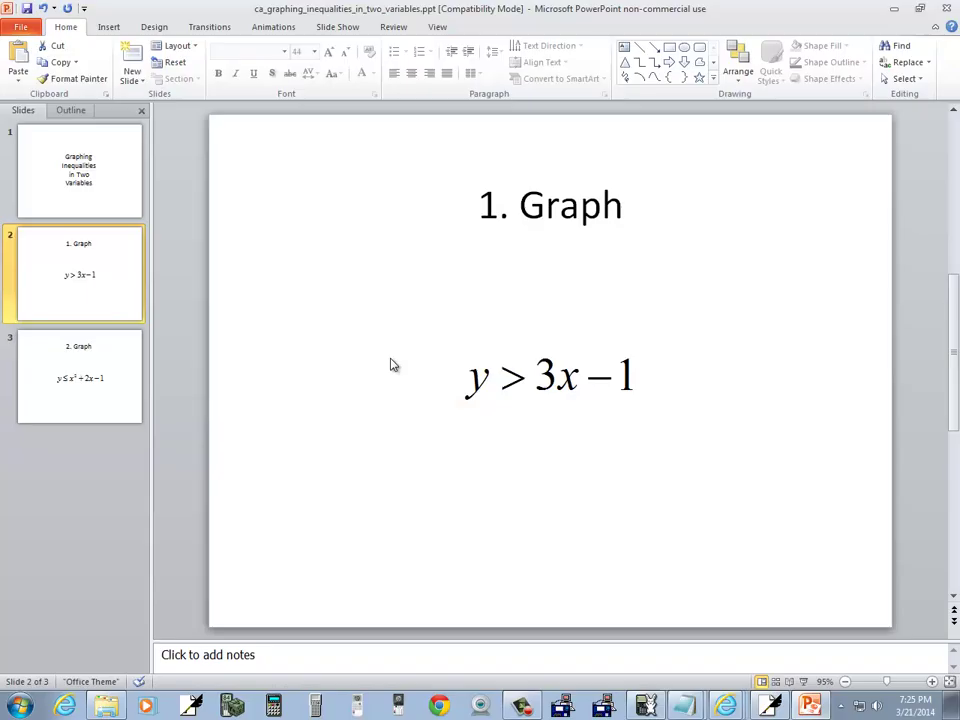
{"action": "scroll", "coordinate": [392, 365], "scroll_direction": "down", "scroll_amount": 1}
{"action": "key", "text": "alt+Tab"}
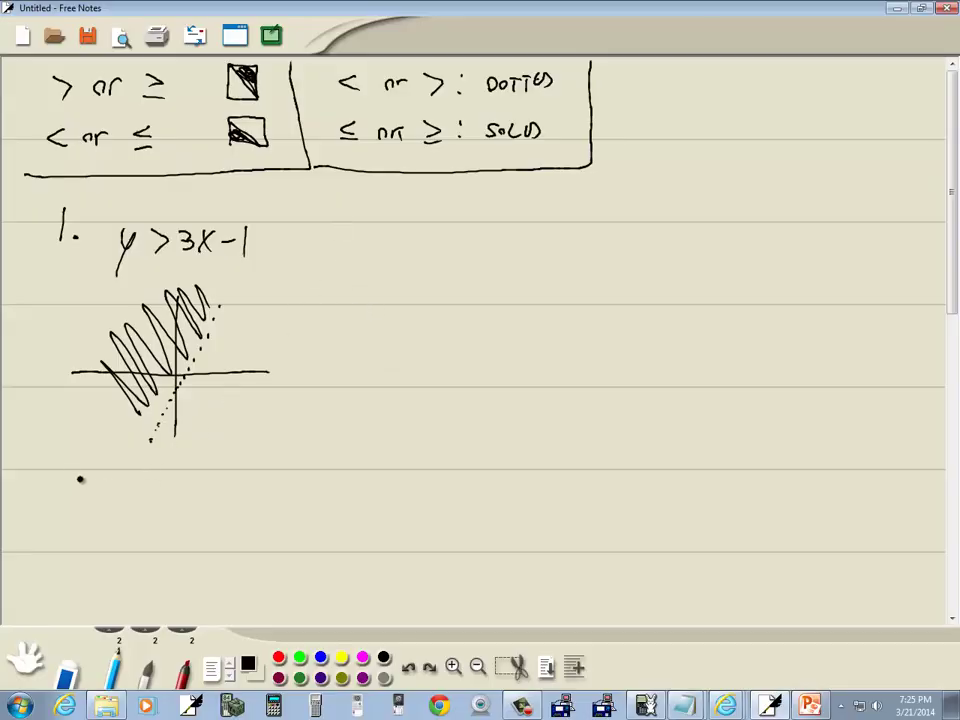
Step: Write '2. y ≤ x² + 2x − 1' beside problem 1 in the notes
{"action": "left_click_drag", "start_coordinate": [65, 477], "coordinate": [78, 486]}
{"action": "left_click", "coordinate": [328, 240]}
{"action": "mouse_move", "coordinate": [301, 226]}
{"action": "left_mouse_down"}
{"action": "mouse_move", "coordinate": [316, 245]}
{"action": "mouse_move", "coordinate": [352, 257]}
{"action": "mouse_move", "coordinate": [353, 242]}
{"action": "mouse_move", "coordinate": [394, 246]}
{"action": "left_mouse_up"}
{"action": "key", "text": "alt+Tab"}
{"action": "key", "text": "alt+Tab"}
{"action": "left_click_drag", "start_coordinate": [381, 251], "coordinate": [431, 248]}
{"action": "left_click", "coordinate": [408, 250]}
{"action": "mouse_move", "coordinate": [431, 227]}
{"action": "left_mouse_down"}
{"action": "mouse_move", "coordinate": [412, 249]}
{"action": "mouse_move", "coordinate": [441, 236]}
{"action": "mouse_move", "coordinate": [448, 250]}
{"action": "mouse_move", "coordinate": [457, 240]}
{"action": "left_mouse_up"}
{"action": "left_click", "coordinate": [455, 230]}
{"action": "key", "text": "alt+Tab"}
{"action": "key", "text": "alt+Tab"}
{"action": "left_click_drag", "start_coordinate": [460, 233], "coordinate": [486, 250]}
{"action": "mouse_move", "coordinate": [486, 230]}
{"action": "left_mouse_down"}
{"action": "mouse_move", "coordinate": [477, 250]}
{"action": "mouse_move", "coordinate": [503, 242]}
{"action": "mouse_move", "coordinate": [511, 256]}
{"action": "left_mouse_up"}
{"action": "key", "text": "alt+Tab"}
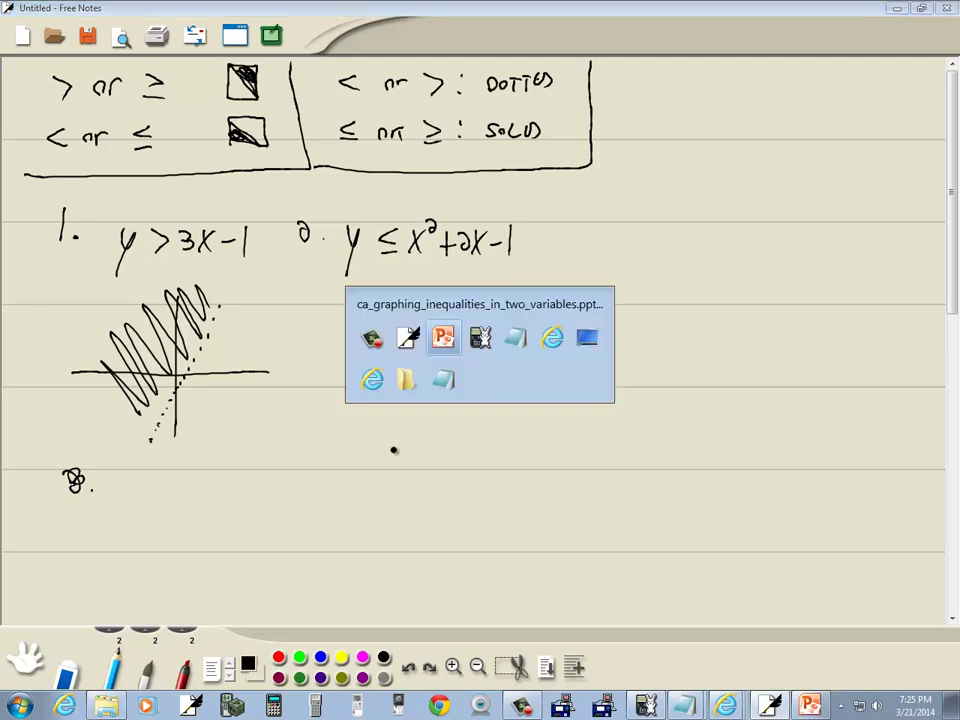
{"action": "key", "text": "alt+Tab"}
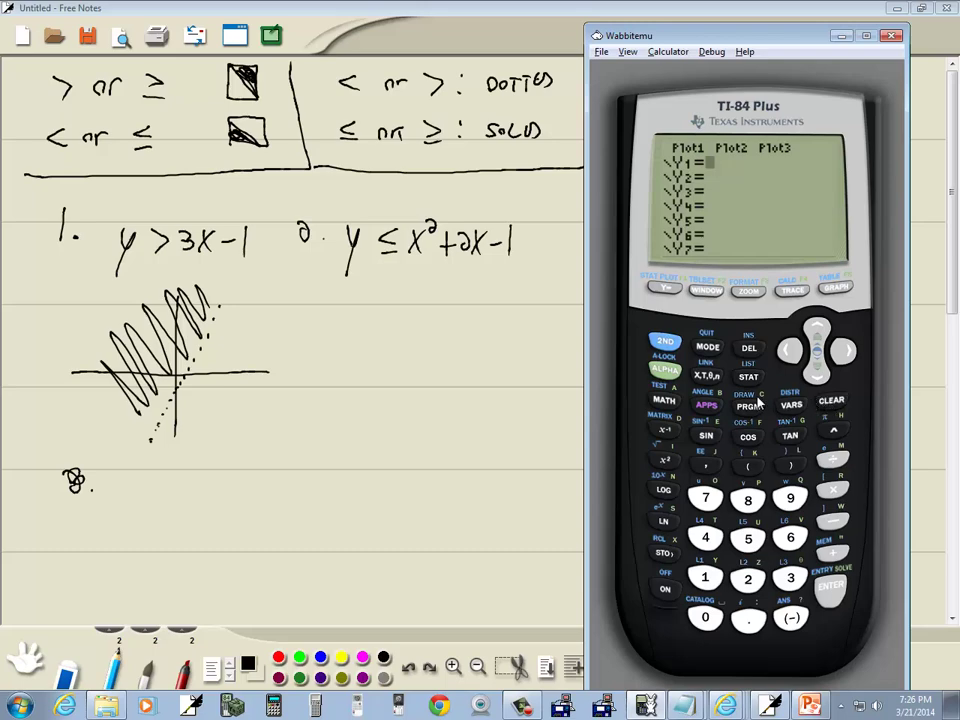
Step: Enter Y1 = X²+2X−1, set its shade-below style, and graph the parabola
{"action": "left_click", "coordinate": [708, 377]}
{"action": "left_click", "coordinate": [665, 461]}
{"action": "left_click", "coordinate": [832, 550]}
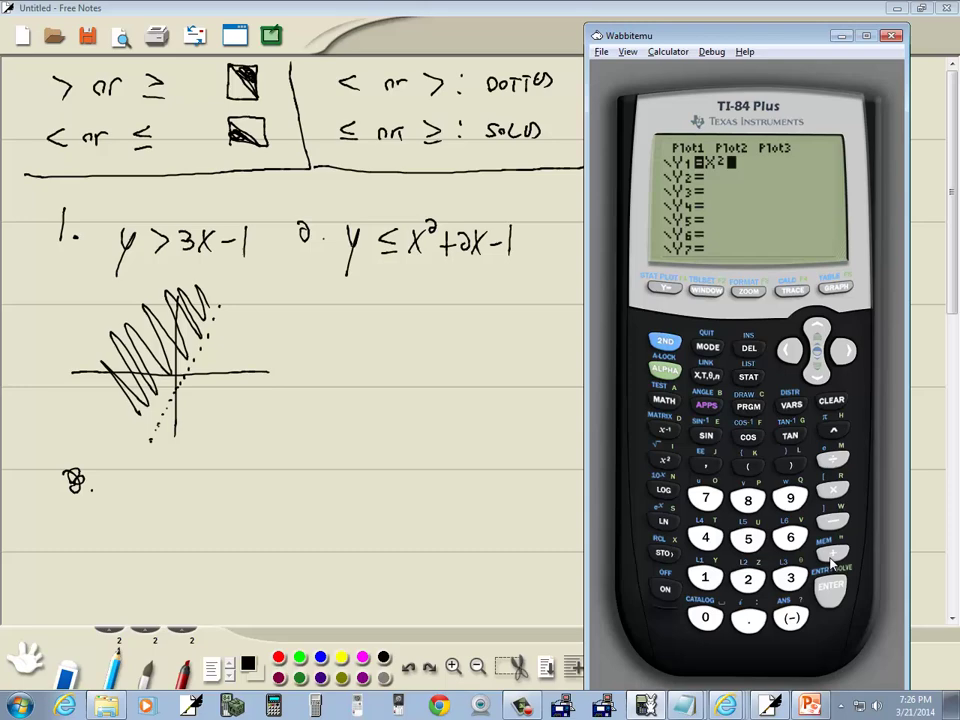
{"action": "left_click", "coordinate": [748, 580]}
{"action": "left_click", "coordinate": [708, 377]}
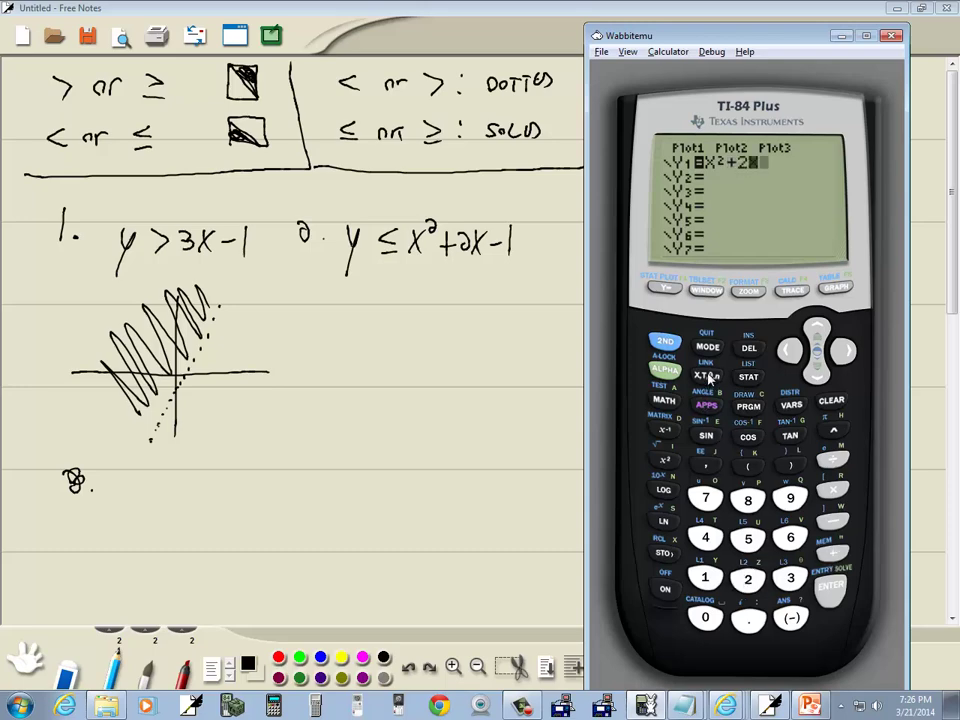
{"action": "left_click", "coordinate": [834, 524]}
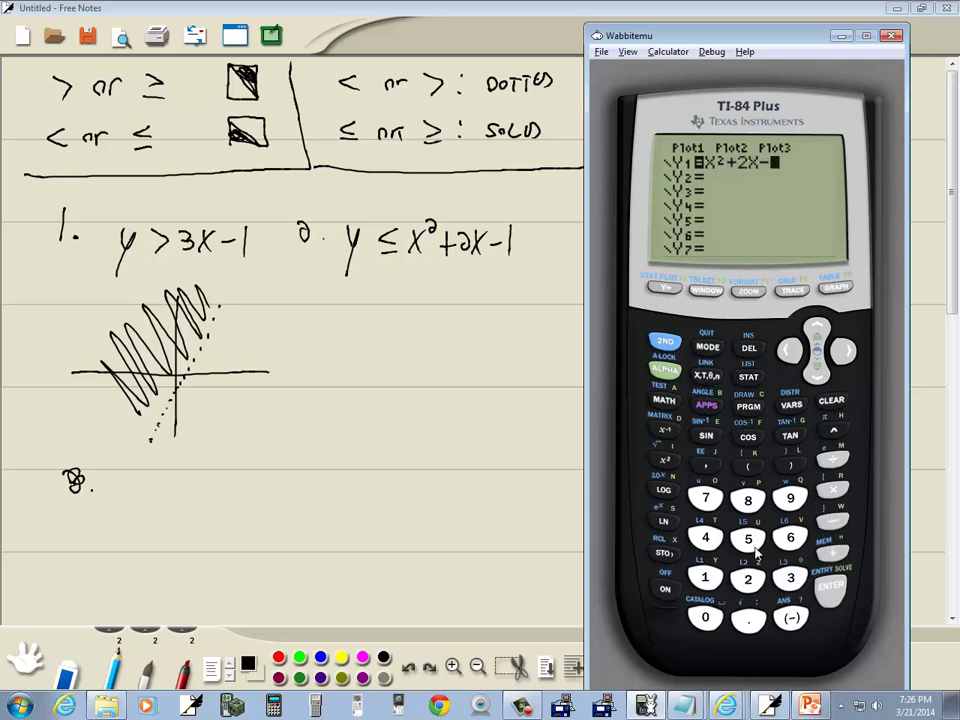
{"action": "left_click", "coordinate": [705, 578]}
{"action": "left_click", "coordinate": [789, 350]}
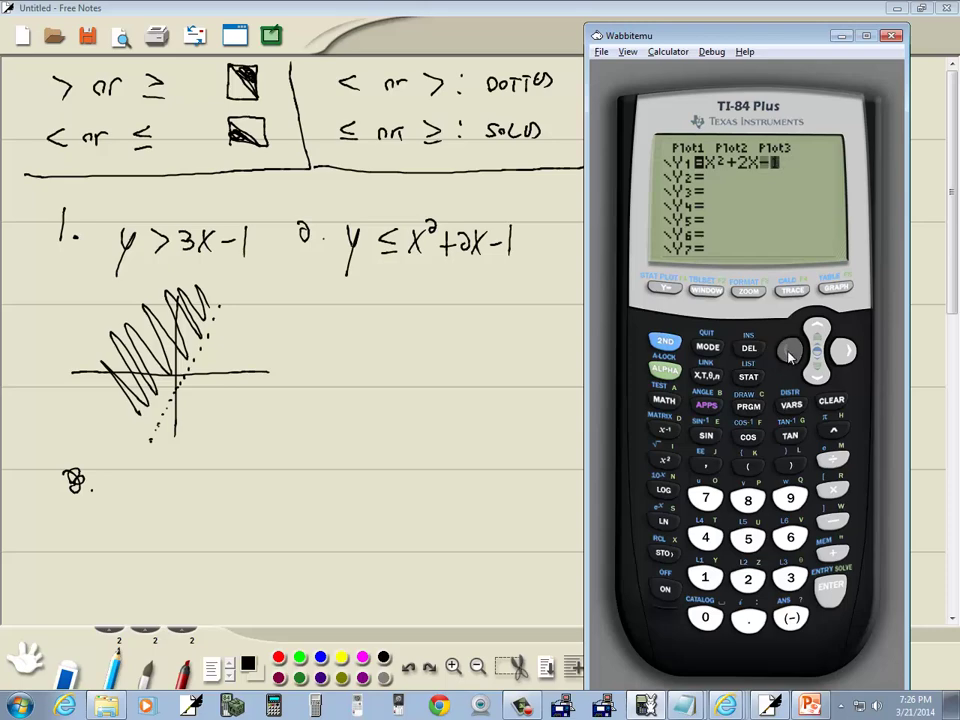
{"action": "left_click", "coordinate": [789, 350]}
{"action": "left_click", "coordinate": [789, 350]}
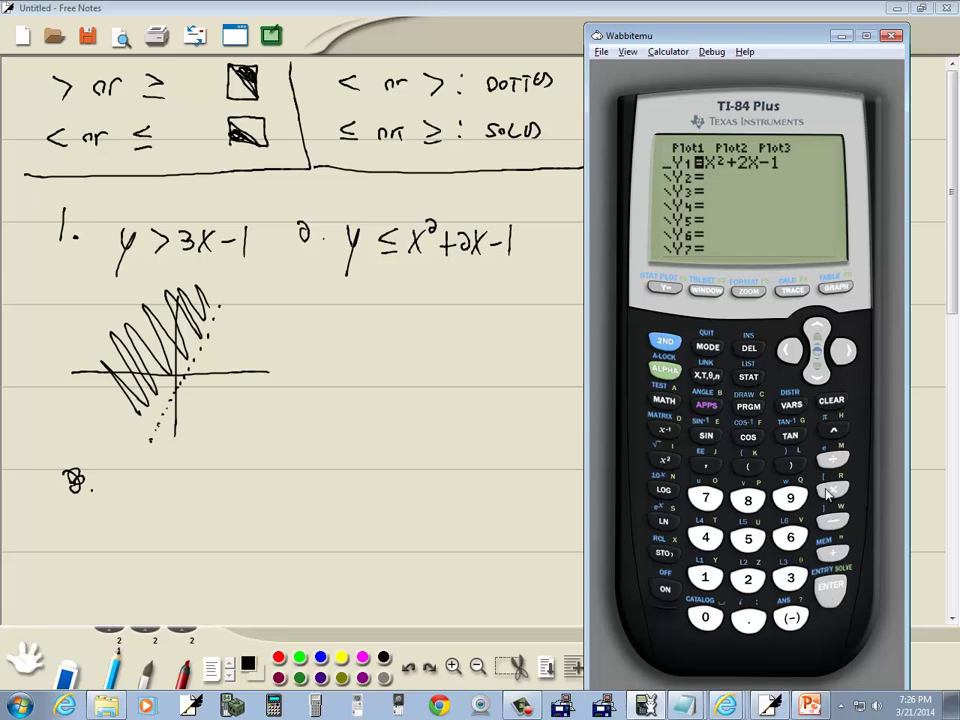
{"action": "left_click", "coordinate": [836, 288]}
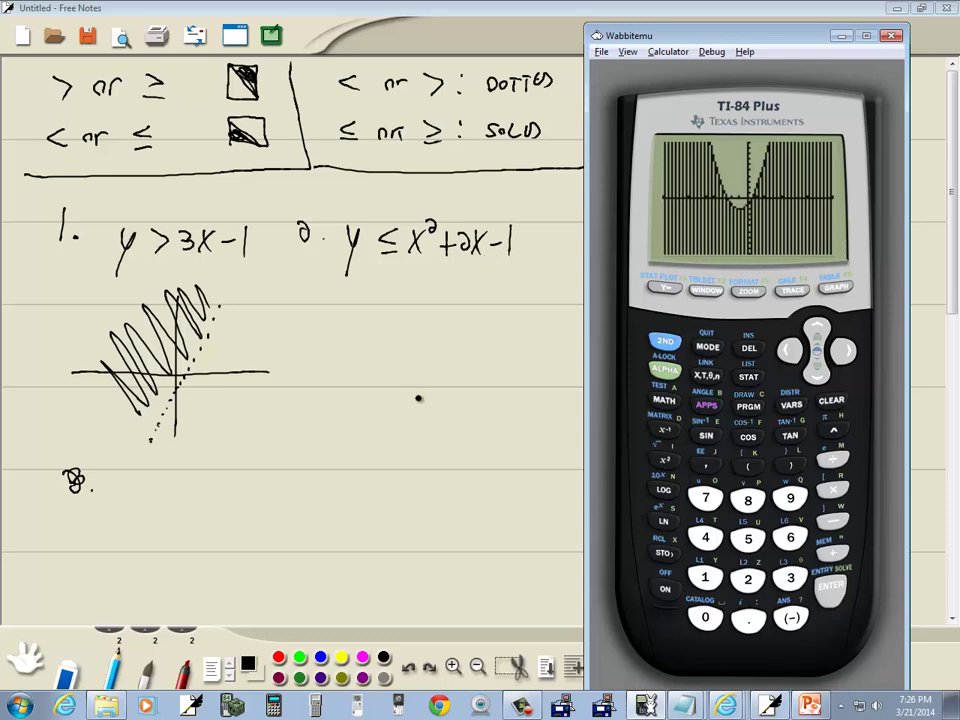
Step: Sketch axes and a solid upward parabola for y = x²+2x−1, checking against Wabbitemu
{"action": "left_click_drag", "start_coordinate": [420, 302], "coordinate": [420, 454]}
{"action": "left_click_drag", "start_coordinate": [331, 366], "coordinate": [518, 366]}
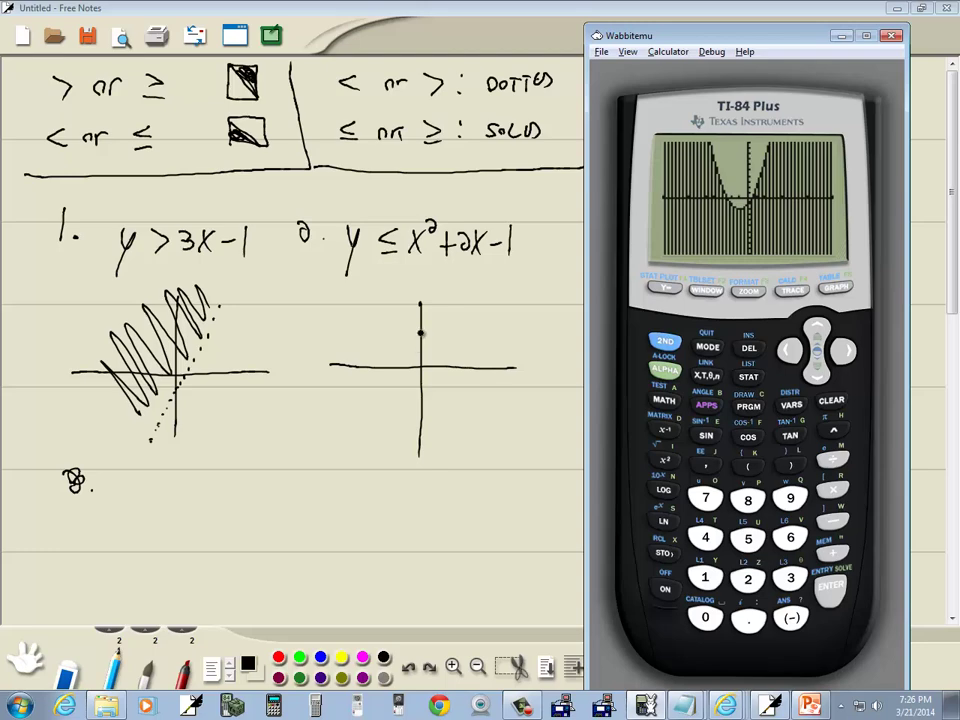
{"action": "left_click", "coordinate": [426, 331]}
{"action": "mouse_move", "coordinate": [441, 310]}
{"action": "left_mouse_down"}
{"action": "mouse_move", "coordinate": [417, 382]}
{"action": "mouse_move", "coordinate": [405, 379]}
{"action": "mouse_move", "coordinate": [379, 309]}
{"action": "mouse_move", "coordinate": [351, 330]}
{"action": "mouse_move", "coordinate": [380, 371]}
{"action": "mouse_move", "coordinate": [379, 422]}
{"action": "mouse_move", "coordinate": [414, 425]}
{"action": "mouse_move", "coordinate": [433, 441]}
{"action": "mouse_move", "coordinate": [435, 381]}
{"action": "mouse_move", "coordinate": [460, 407]}
{"action": "mouse_move", "coordinate": [508, 392]}
{"action": "mouse_move", "coordinate": [494, 354]}
{"action": "mouse_move", "coordinate": [453, 338]}
{"action": "mouse_move", "coordinate": [471, 318]}
{"action": "mouse_move", "coordinate": [450, 309]}
{"action": "mouse_move", "coordinate": [497, 391]}
{"action": "left_mouse_up"}
{"action": "key", "text": "alt+Tab"}
{"action": "left_click", "coordinate": [346, 316]}
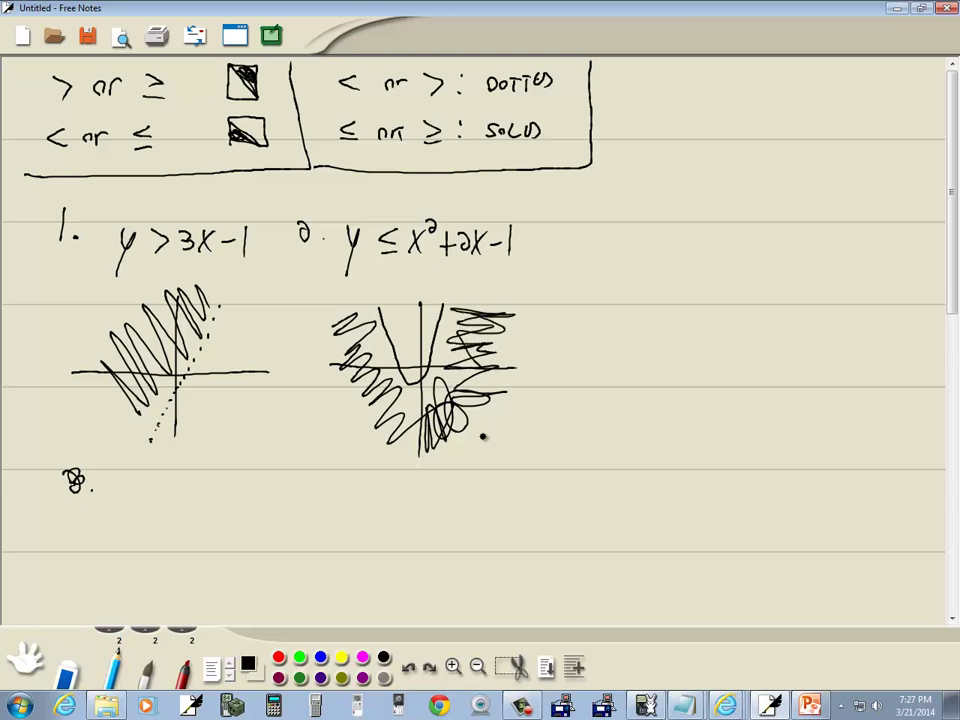